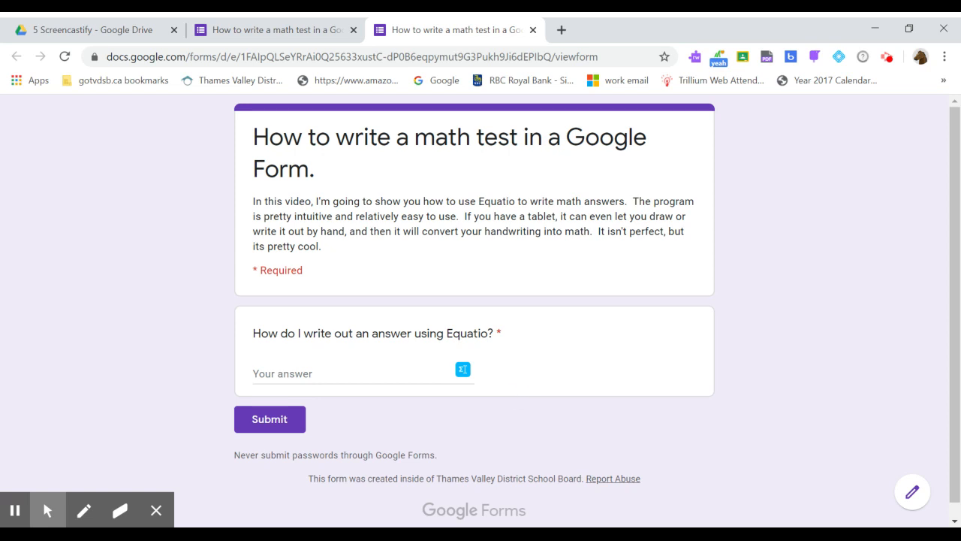
{"action": "left_click", "coordinate": [14, 509]}
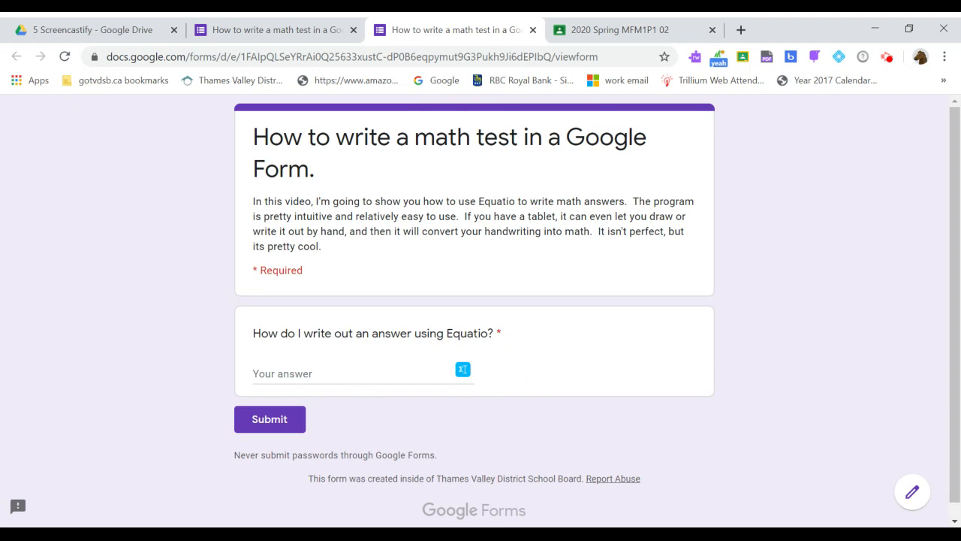
Open the EquatIO math editor for the form's answer and enter 5x + 10 = 25 as the first line
{"action": "left_click", "coordinate": [461, 372]}
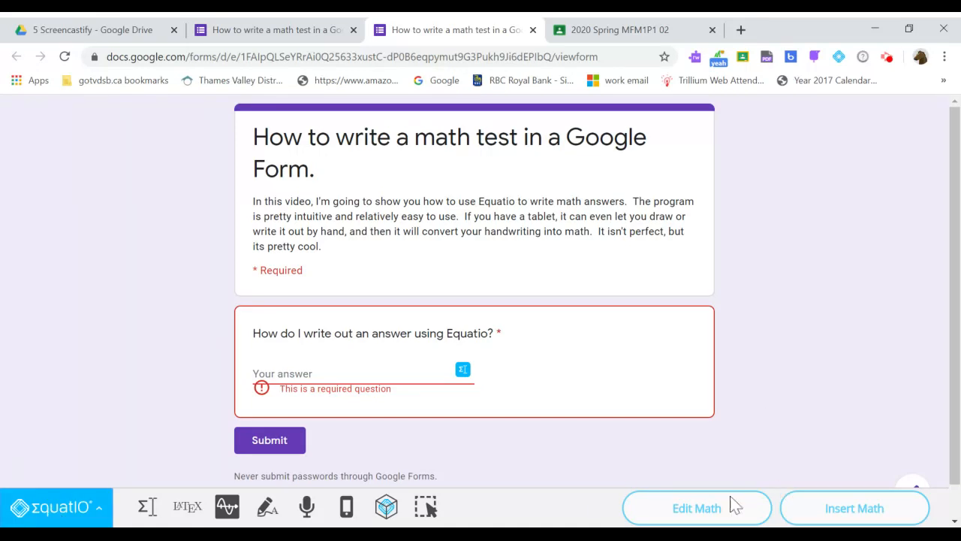
{"action": "left_click", "coordinate": [148, 509]}
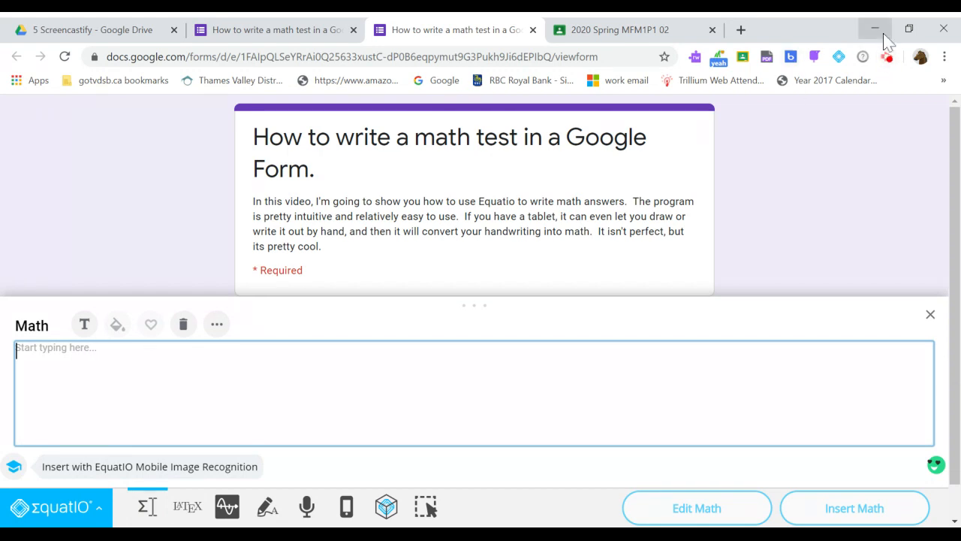
{"action": "type", "text": "5x+10=25"}
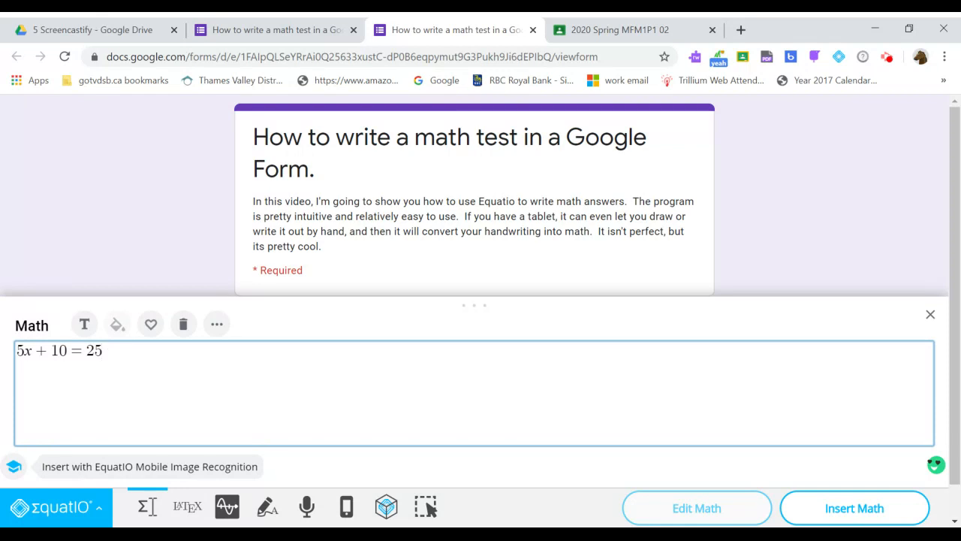
{"action": "key", "text": "Return"}
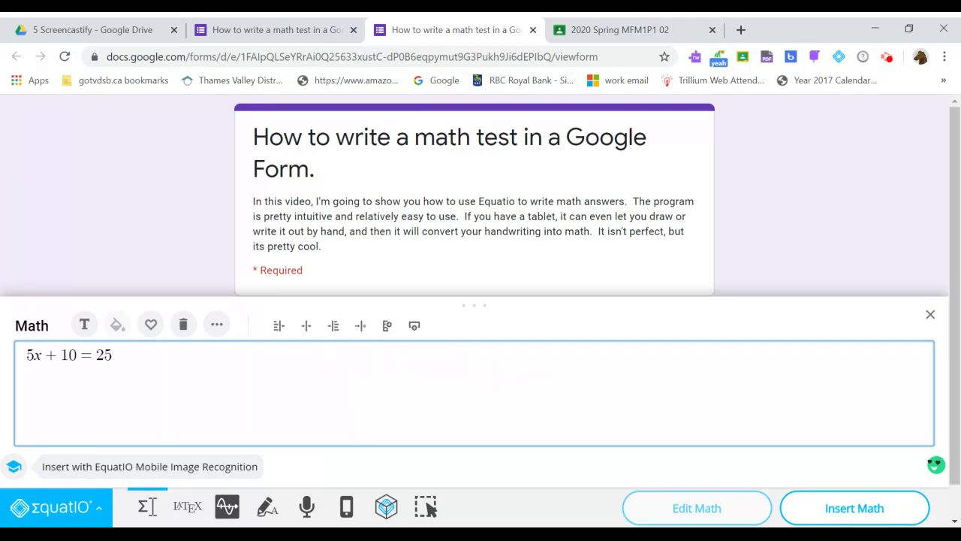
Add the lines 5x = 25 − 10 and 5x = 15 below the first equation
{"action": "type", "text": "5x=25-10"}
{"action": "key", "text": "Return"}
{"action": "type", "text": "5x=10"}
{"action": "key", "text": "BackSpace"}
{"action": "type", "text": "1"}
{"action": "key", "text": "BackSpace"}
{"action": "type", "text": "5x = 15"}
{"action": "key", "text": "Return"}
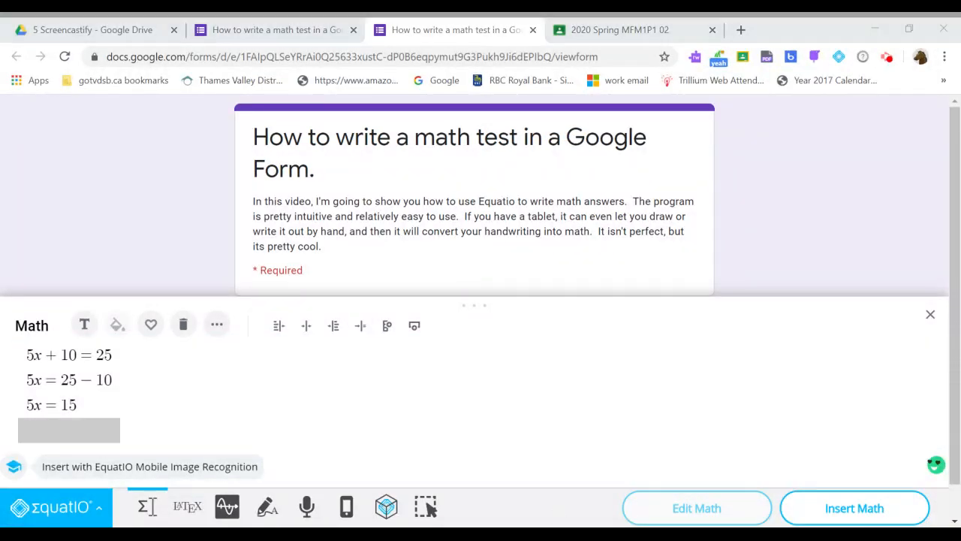
Begin a fourth line with a fraction that has 5x as numerator, and place a slash beside it
{"action": "left_click", "coordinate": [68, 430]}
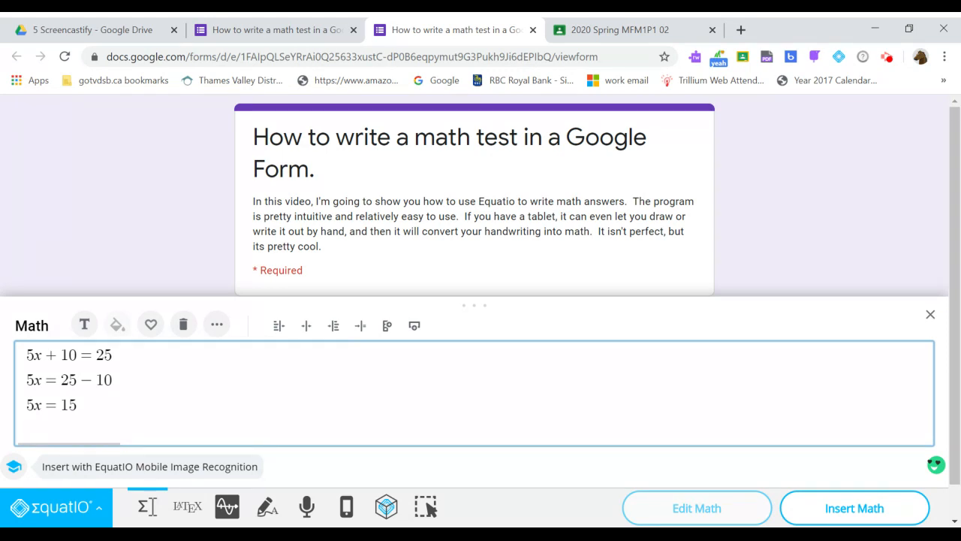
{"action": "type", "text": "5x"}
{"action": "type", "text": "/"}
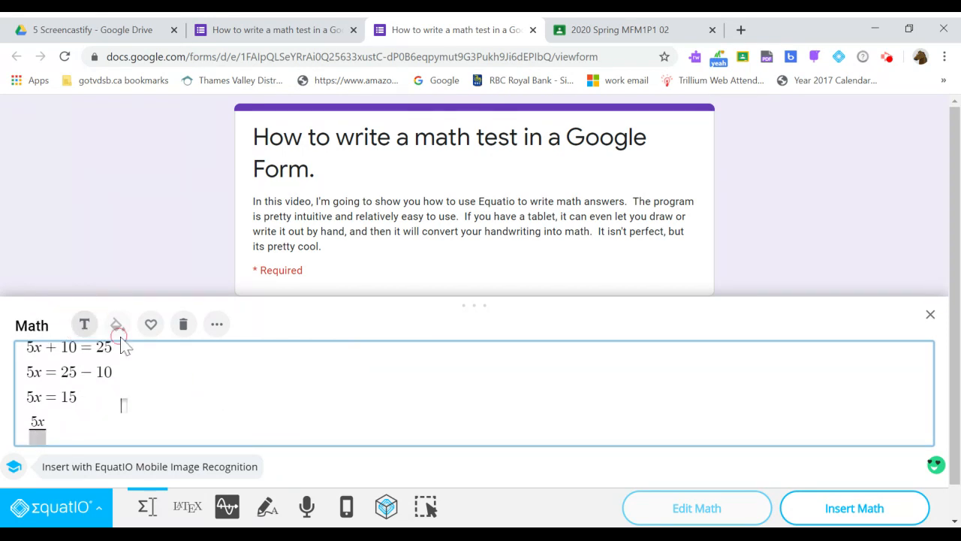
{"action": "left_click", "coordinate": [124, 405]}
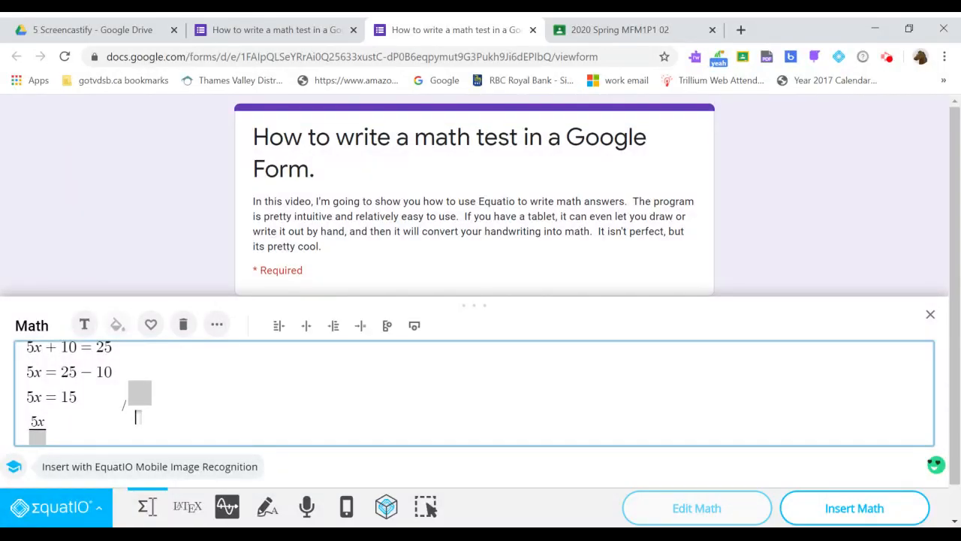
Complete the fraction with denominator 5 and set it equal to 15 over 5
{"action": "left_click", "coordinate": [37, 438]}
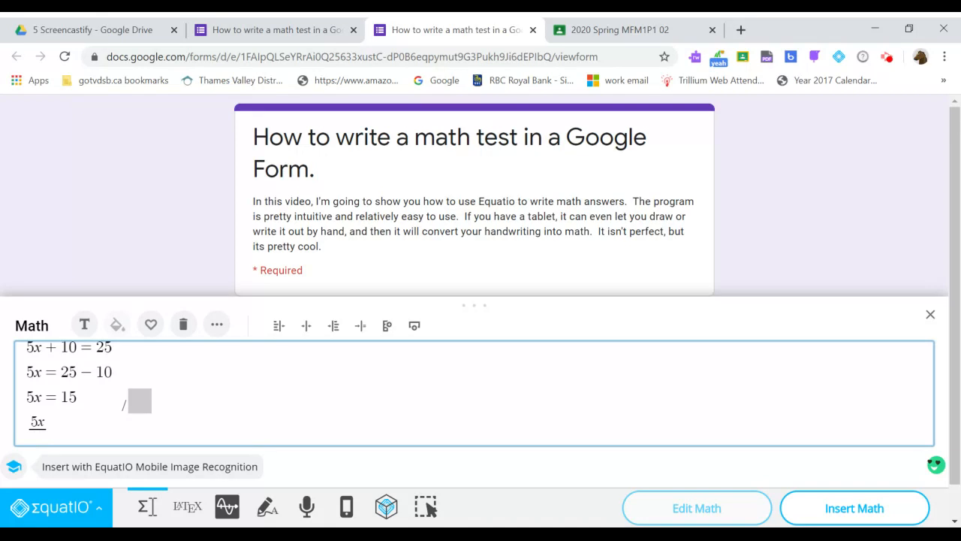
{"action": "type", "text": "5"}
{"action": "type", "text": "="}
{"action": "key", "text": "BackSpace"}
{"action": "key", "text": "Right"}
{"action": "type", "text": "=15/5"}
{"action": "key", "text": "Right"}
{"action": "key", "text": "Return"}
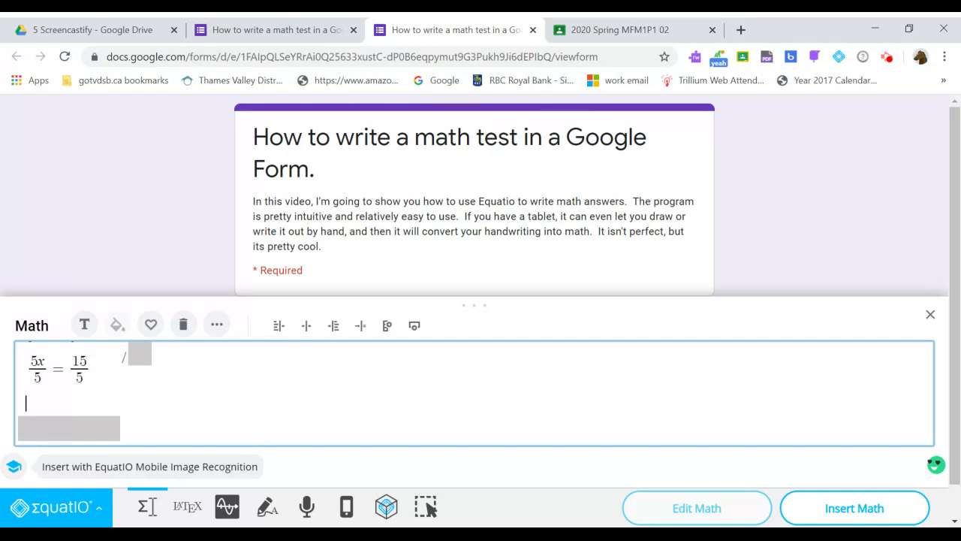
Add the solution line x = 3 and a line below it with the ^ symbol
{"action": "type", "text": "x=3"}
{"action": "key", "text": "Return"}
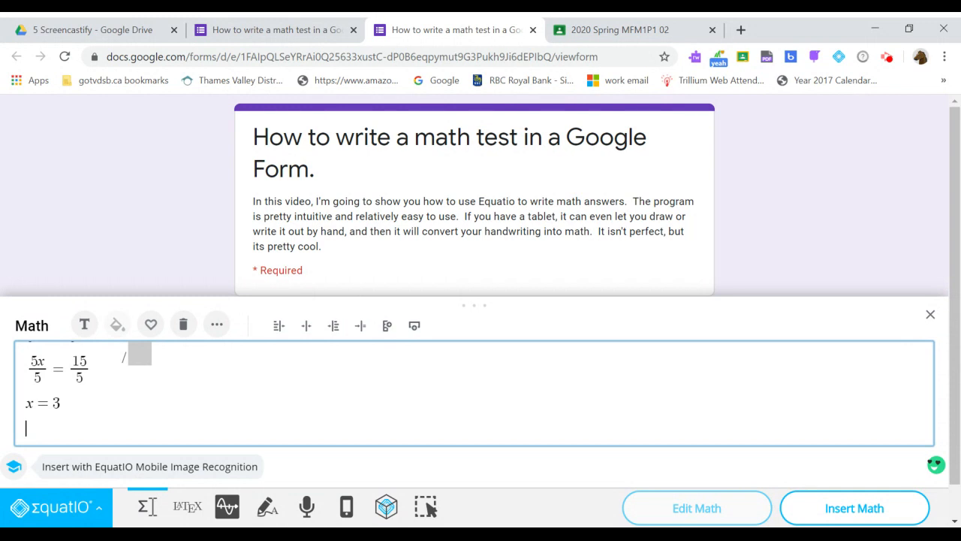
{"action": "left_click", "coordinate": [84, 335]}
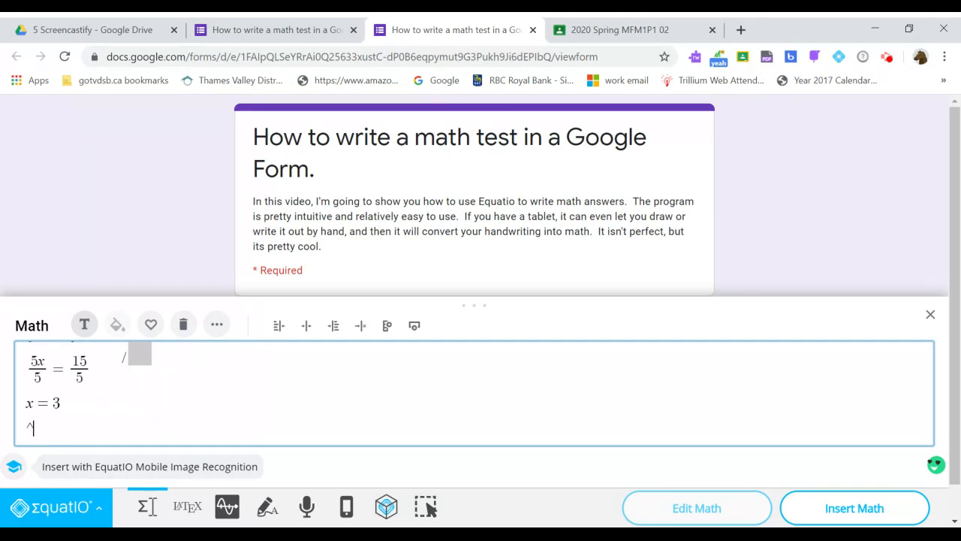
{"action": "key", "text": "Return"}
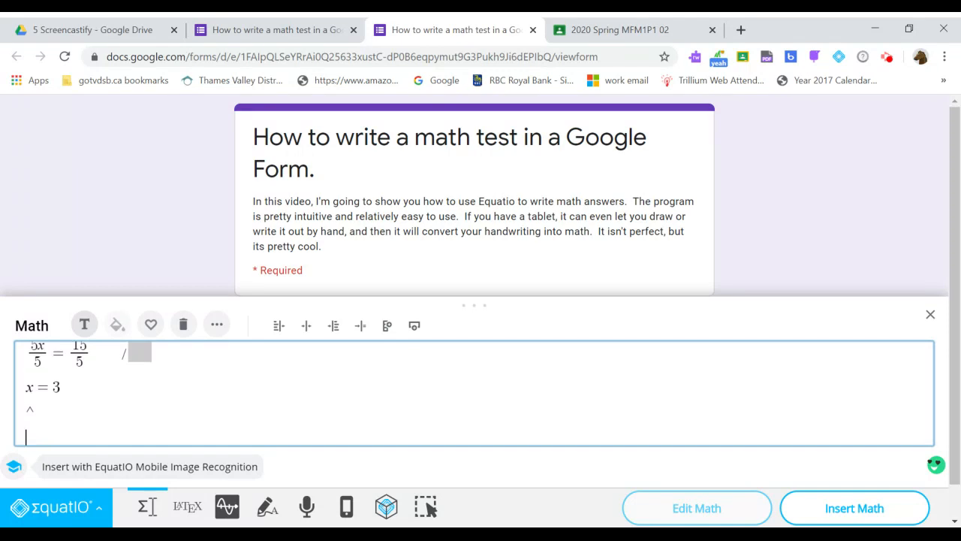
Write x² + 2x on a new line, with only the 2 as exponent
{"action": "type", "text": "x^2"}
{"action": "key", "text": "Right"}
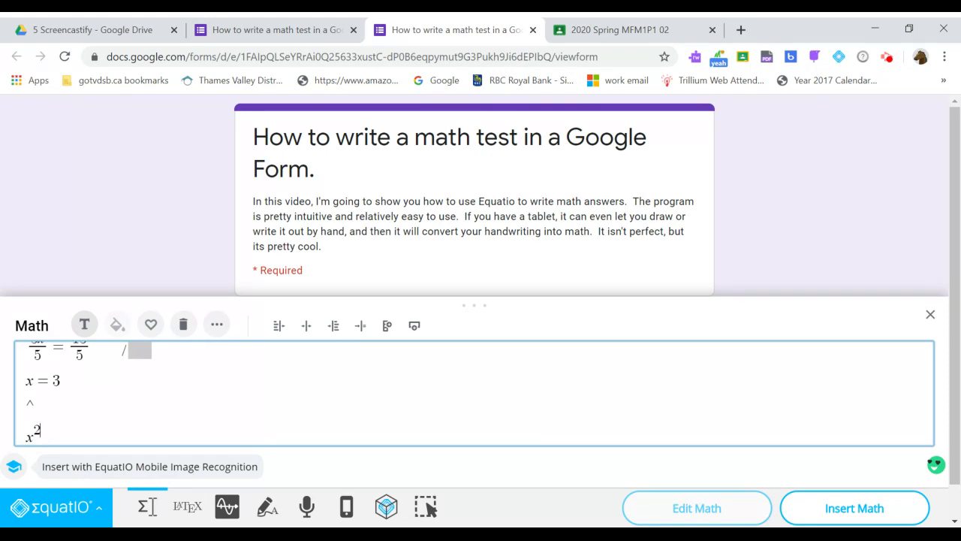
{"action": "type", "text": "+2x"}
{"action": "key", "text": "BackSpace"}
{"action": "key", "text": "BackSpace"}
{"action": "key", "text": "BackSpace"}
{"action": "key", "text": "Right"}
{"action": "type", "text": "+2x"}
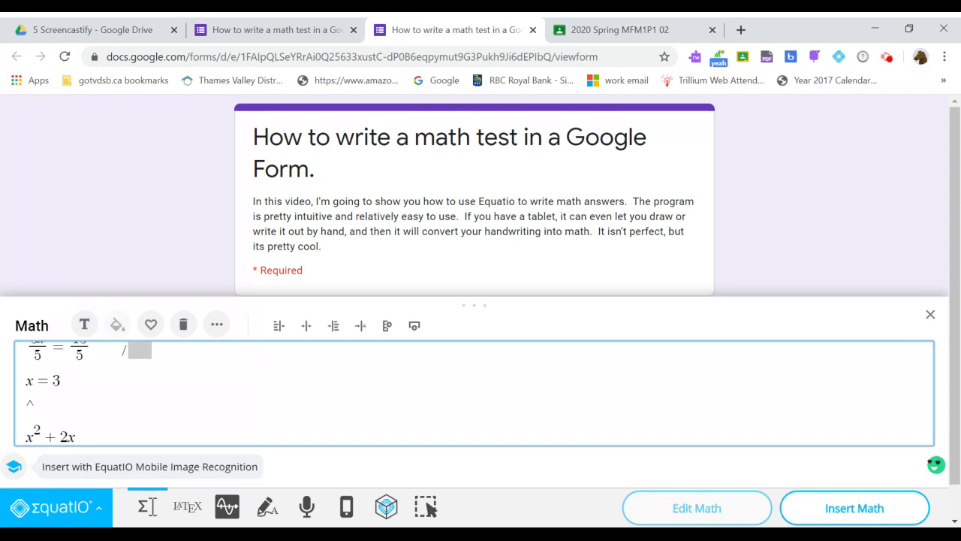
Look back over the written equations from the first line and insert the math into the form's answer
{"action": "left_click", "coordinate": [33, 406]}
{"action": "key", "text": "Up"}
{"action": "key", "text": "Up"}
{"action": "key", "text": "Up"}
{"action": "key", "text": "Up"}
{"action": "key", "text": "Up"}
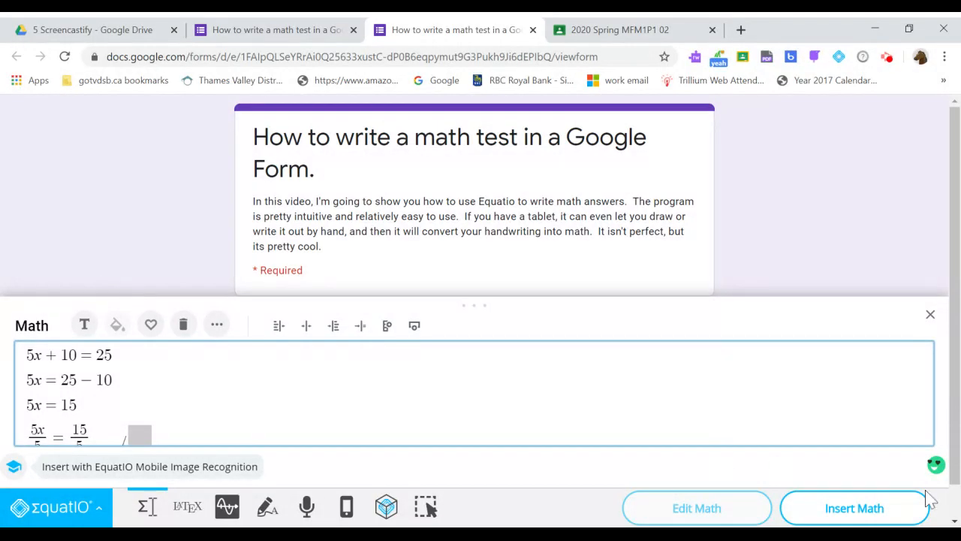
{"action": "left_click", "coordinate": [833, 513]}
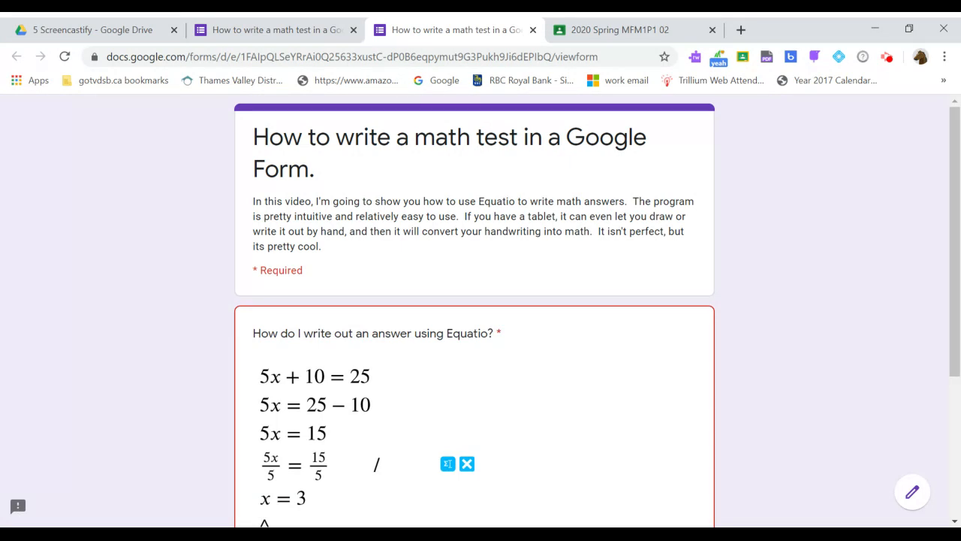
Reopen the inserted math answer for editing and go to the end of its x² + 2x line
{"action": "scroll", "coordinate": [779, 388], "scroll_direction": "down", "scroll_amount": 3}
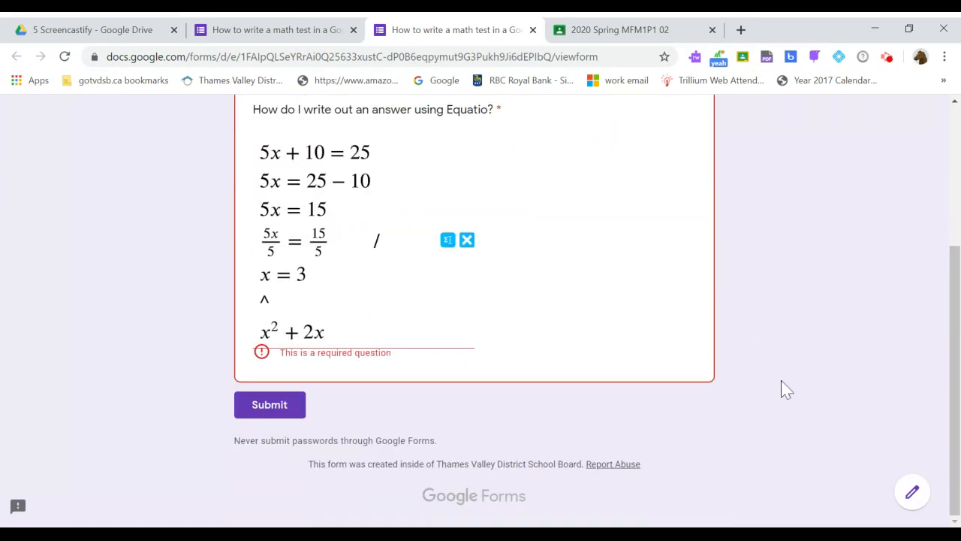
{"action": "scroll", "coordinate": [781, 389], "scroll_direction": "up", "scroll_amount": 3}
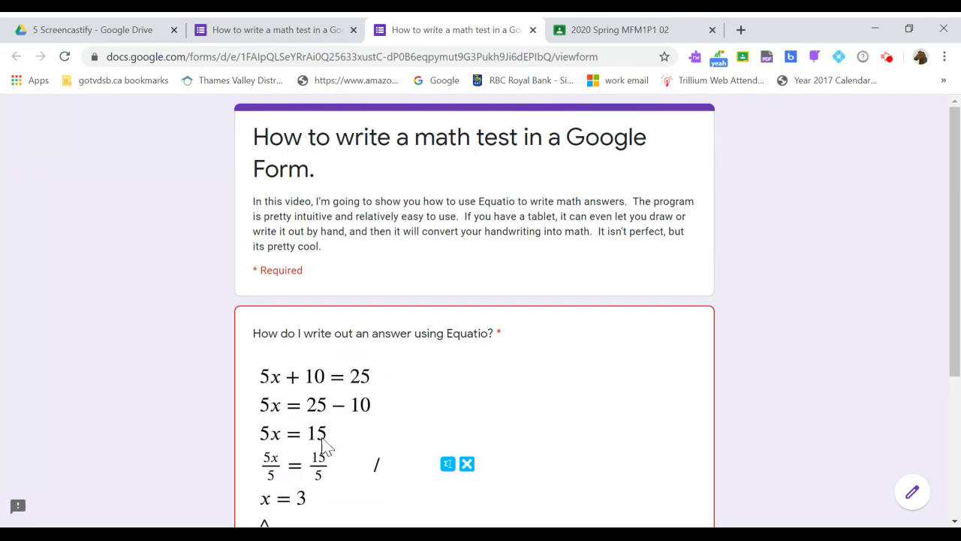
{"action": "scroll", "coordinate": [471, 379], "scroll_direction": "down", "scroll_amount": 3}
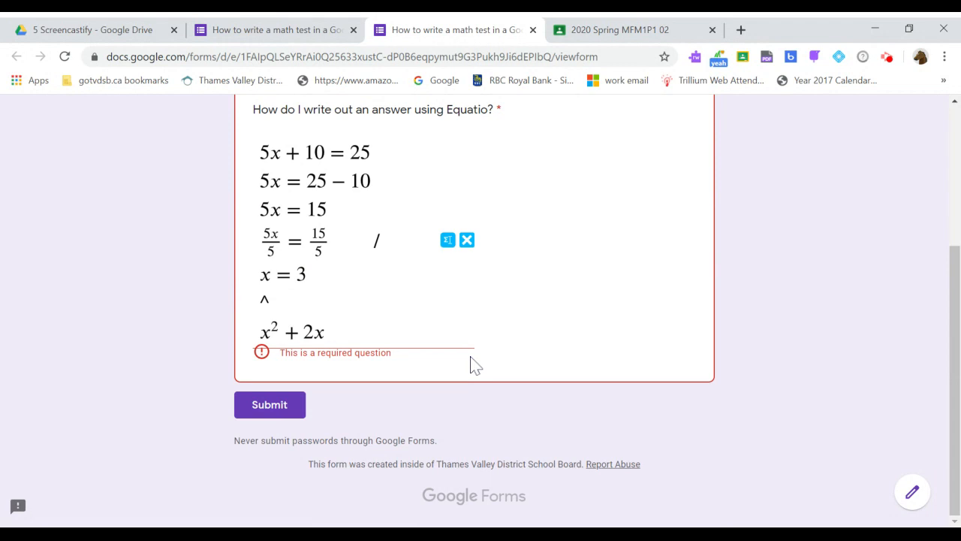
{"action": "left_click", "coordinate": [447, 241]}
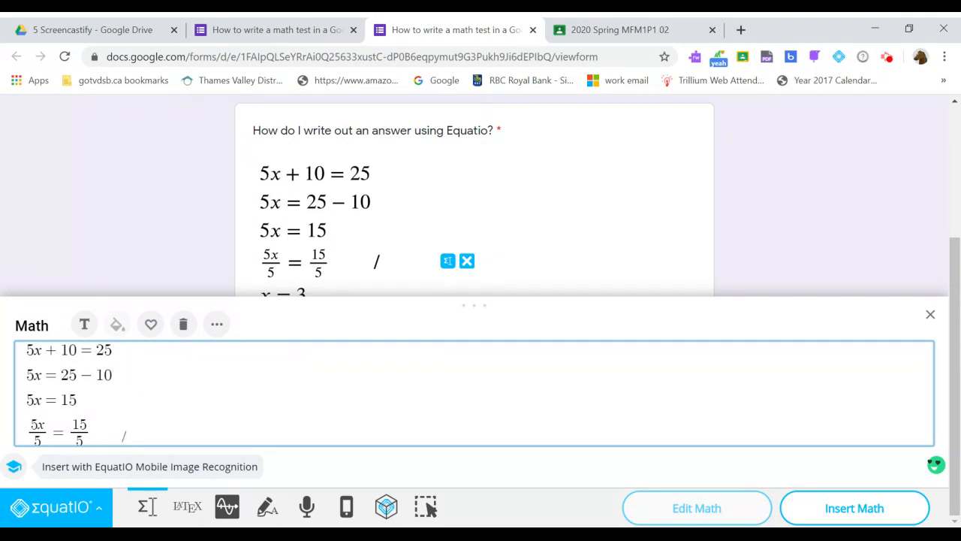
{"action": "left_click", "coordinate": [96, 432]}
{"action": "key", "text": "Down"}
{"action": "key", "text": "Down"}
{"action": "key", "text": "Down"}
{"action": "key", "text": "Down"}
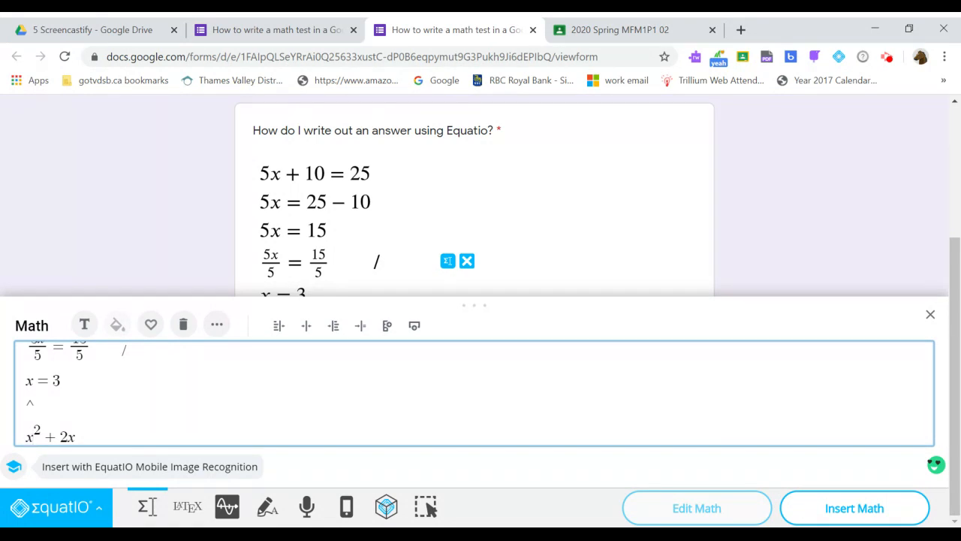
{"action": "left_click", "coordinate": [76, 436]}
Start a new line with the bracketed sum of fractions (1/2 + 1/3)
{"action": "key", "text": "Return"}
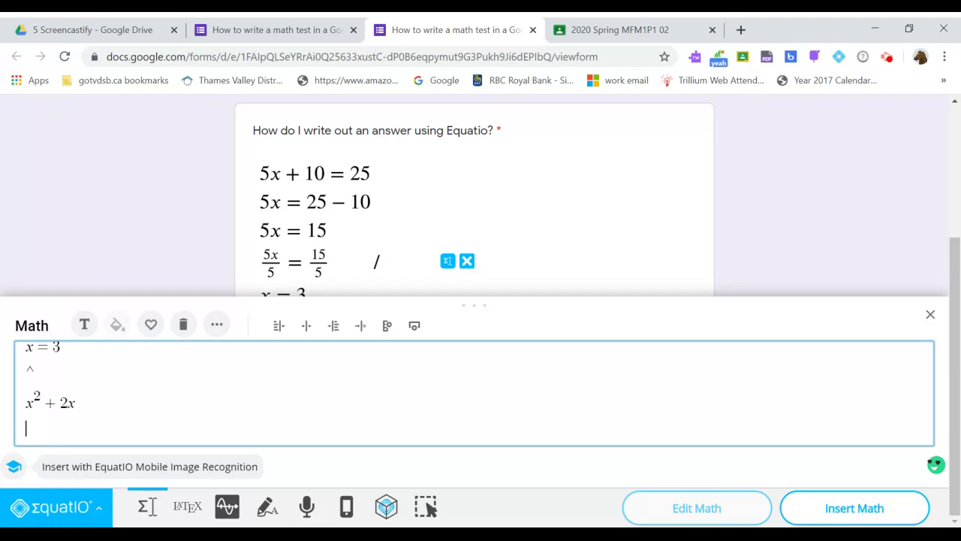
{"action": "type", "text": "("}
{"action": "type", "text": "1/2"}
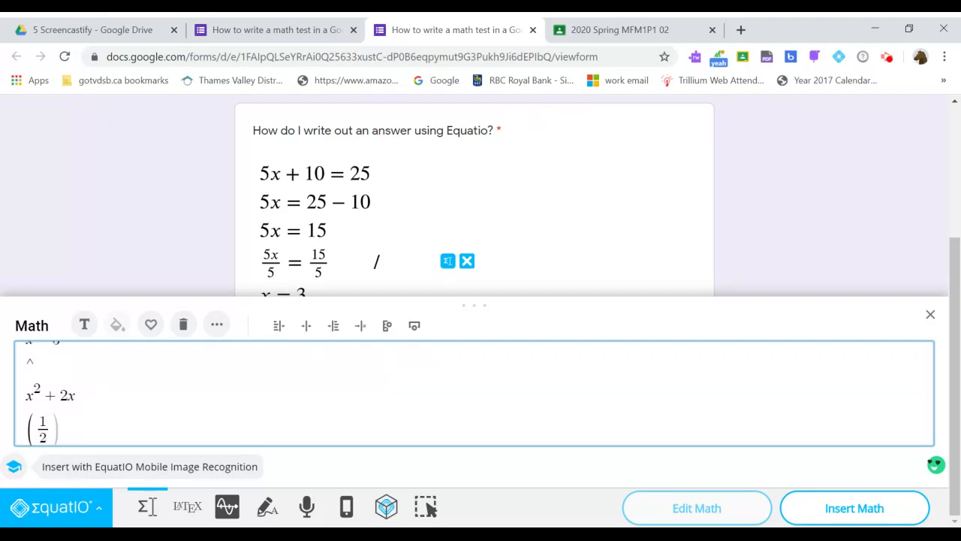
{"action": "key", "text": "Right"}
{"action": "type", "text": "+1/3"}
{"action": "key", "text": "Right"}
Extend the expression by subtracting the bracketed difference of fractions (2/5 − 1/6)
{"action": "type", "text": "-(2/5"}
{"action": "key", "text": "Right"}
{"action": "type", "text": "-"}
{"action": "type", "text": "1/6"}
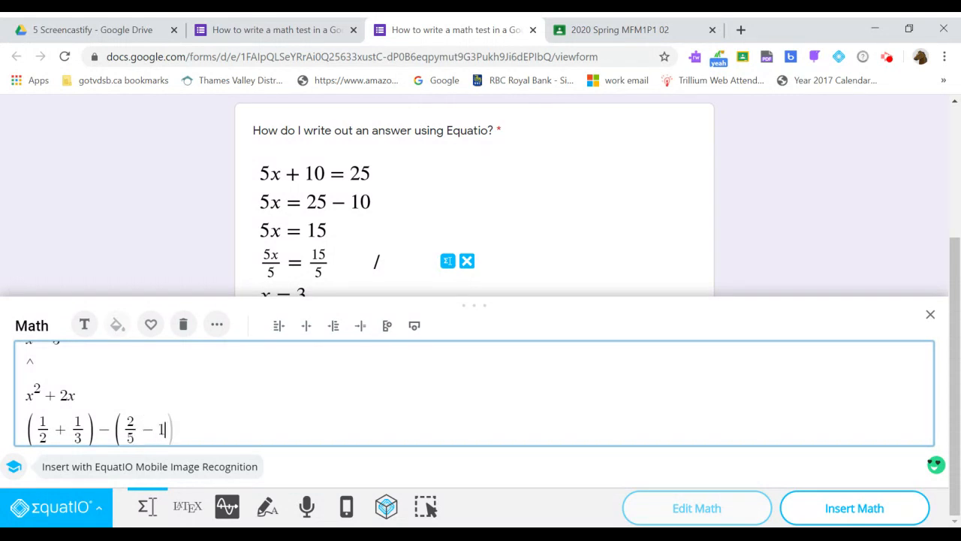
{"action": "key", "text": "Right"}
{"action": "key", "text": "Left"}
{"action": "key", "text": "Delete"}
{"action": "key", "text": "ctrl+z"}
{"action": "type", "text": ")"}
Insert the updated math into the form's answer and review the complete response
{"action": "left_click", "coordinate": [836, 509]}
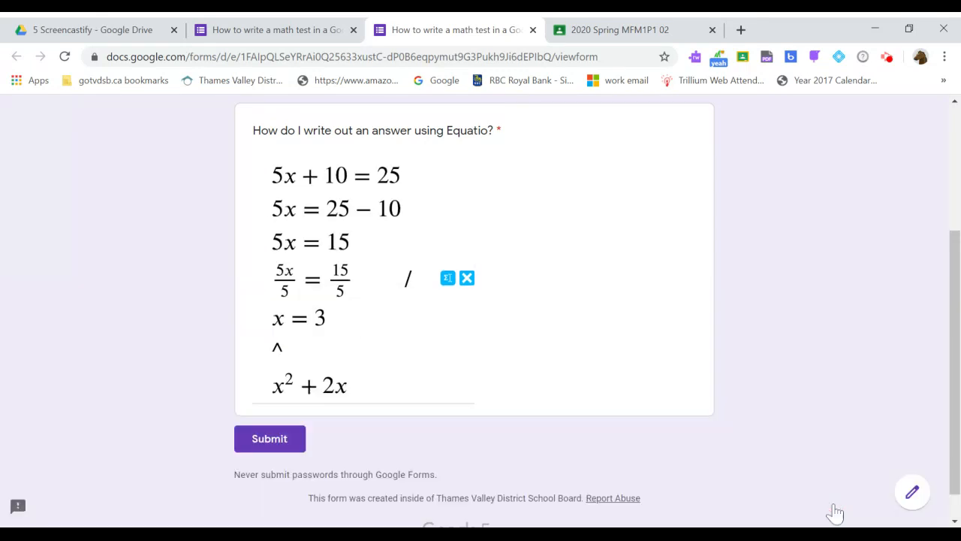
{"action": "scroll", "coordinate": [624, 319], "scroll_direction": "down", "scroll_amount": 1}
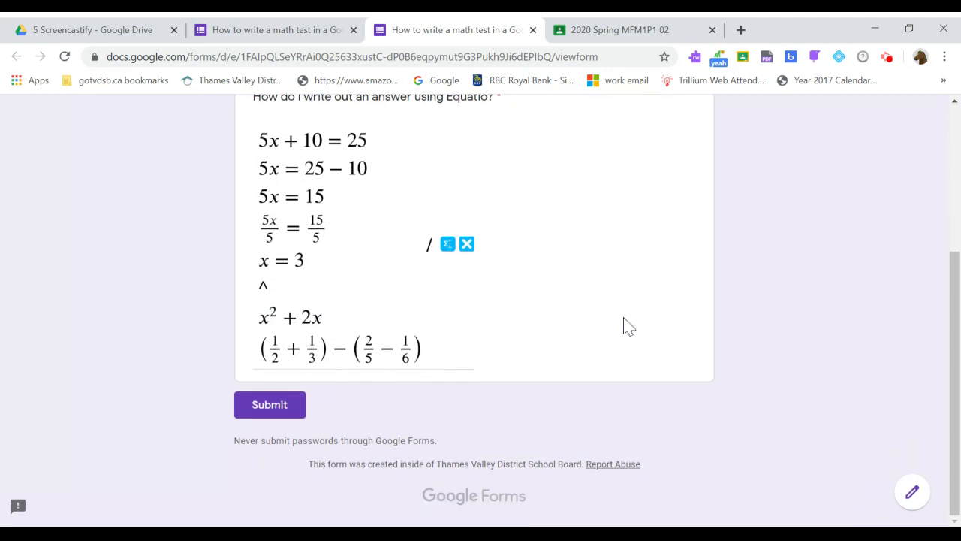
{"action": "scroll", "coordinate": [622, 318], "scroll_direction": "up", "scroll_amount": 4}
{"action": "scroll", "coordinate": [617, 326], "scroll_direction": "down", "scroll_amount": 3}
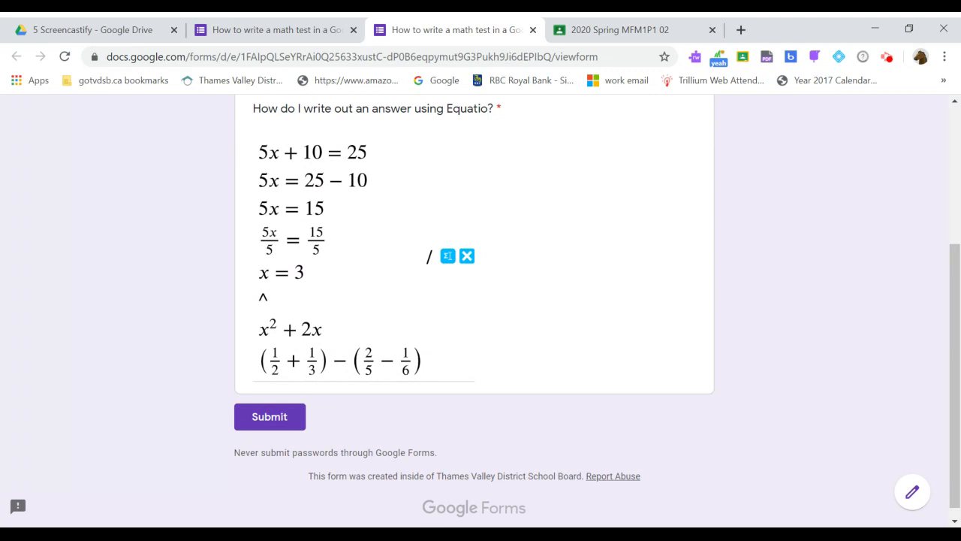
{"action": "scroll", "coordinate": [618, 326], "scroll_direction": "up", "scroll_amount": 3}
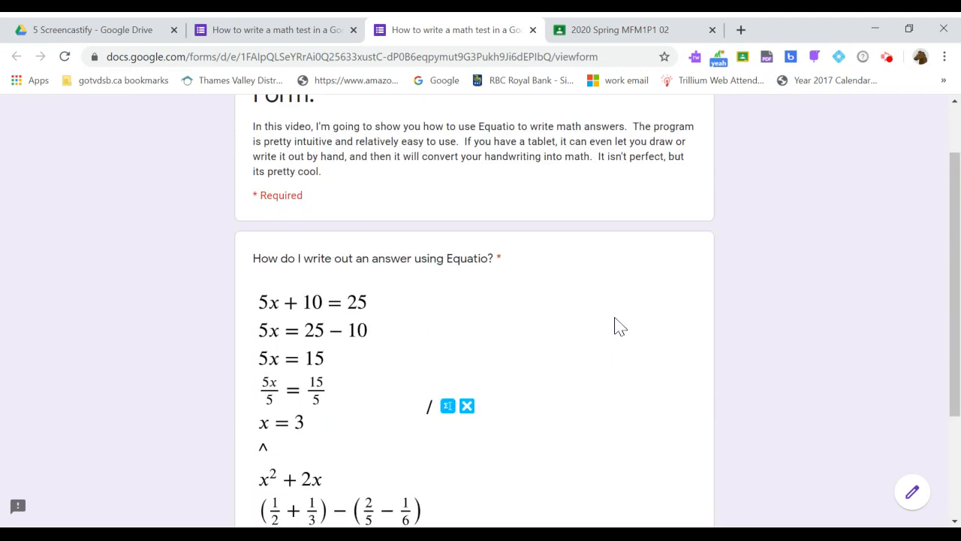
{"action": "scroll", "coordinate": [614, 326], "scroll_direction": "down", "scroll_amount": 1}
{"action": "scroll", "coordinate": [614, 326], "scroll_direction": "down", "scroll_amount": 2}
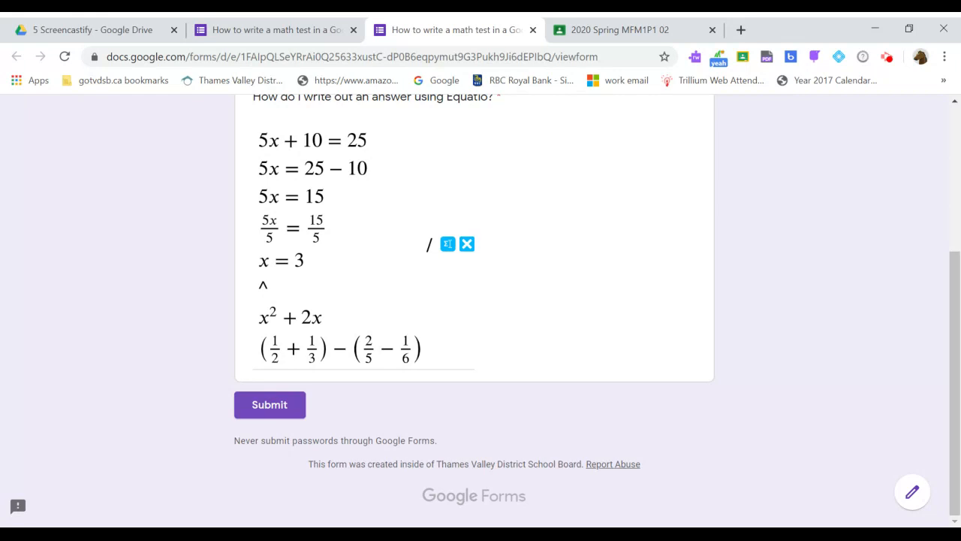
View the 2020 Spring MFM1P1 class stream in Google Classroom, return to the form and review the answer
{"action": "left_click", "coordinate": [595, 30]}
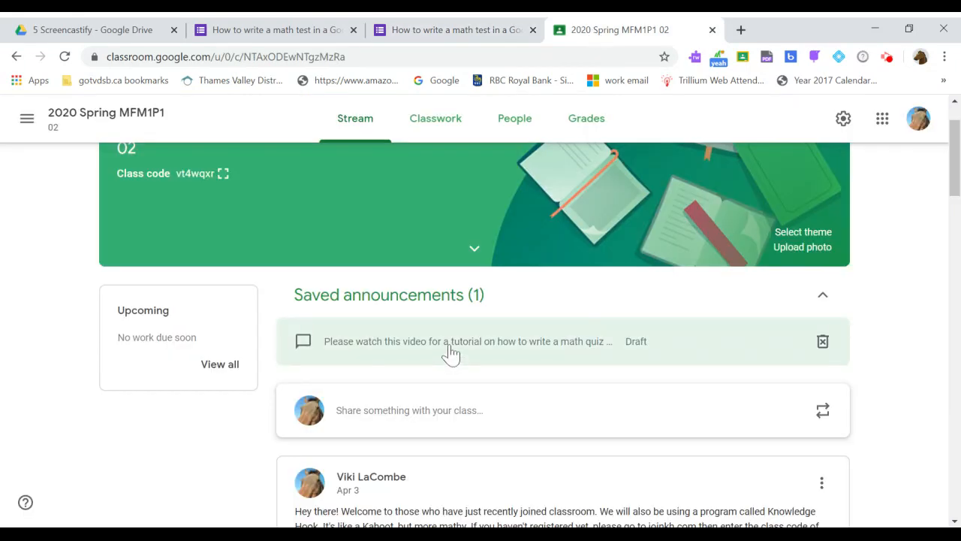
{"action": "left_click", "coordinate": [425, 30]}
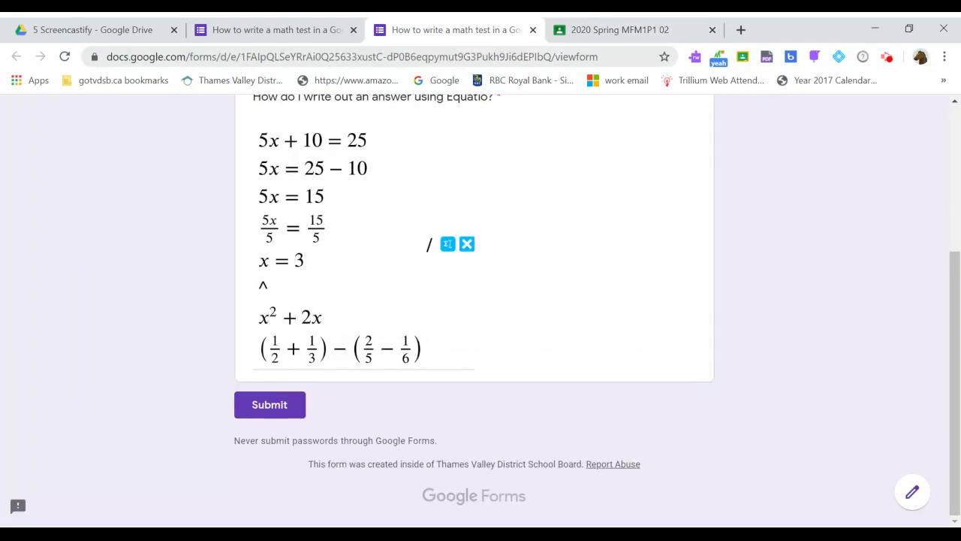
{"action": "scroll", "coordinate": [491, 157], "scroll_direction": "up", "scroll_amount": 1}
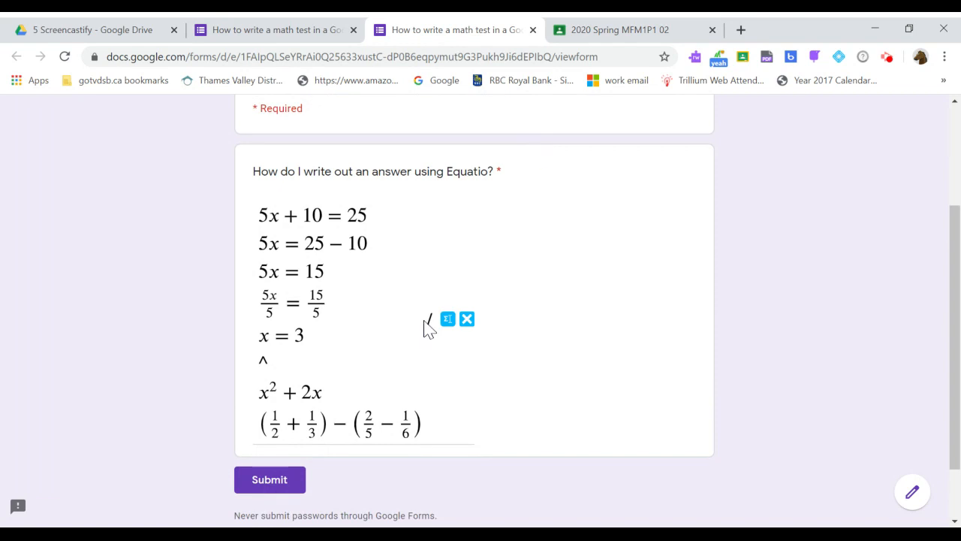
{"action": "scroll", "coordinate": [620, 253], "scroll_direction": "up", "scroll_amount": 2}
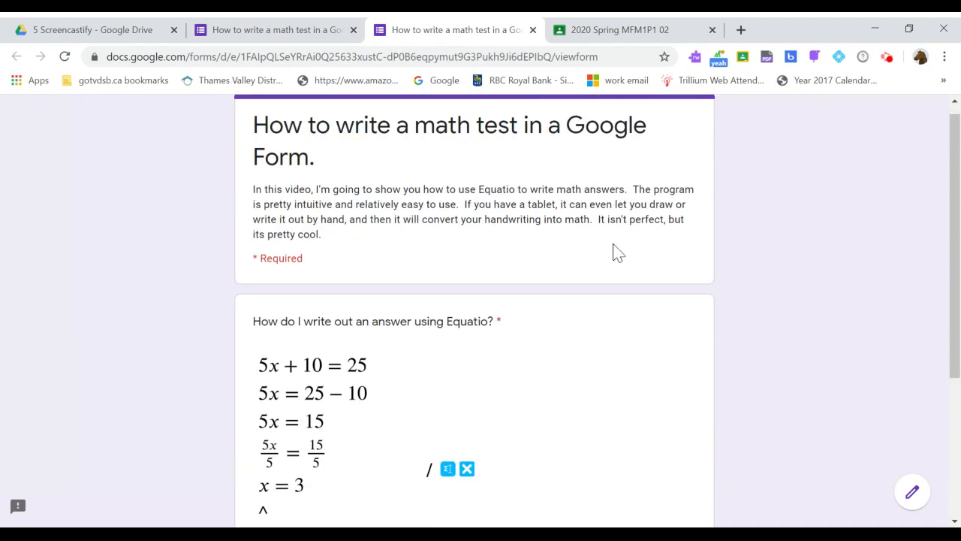
{"action": "scroll", "coordinate": [615, 253], "scroll_direction": "down", "scroll_amount": 3}
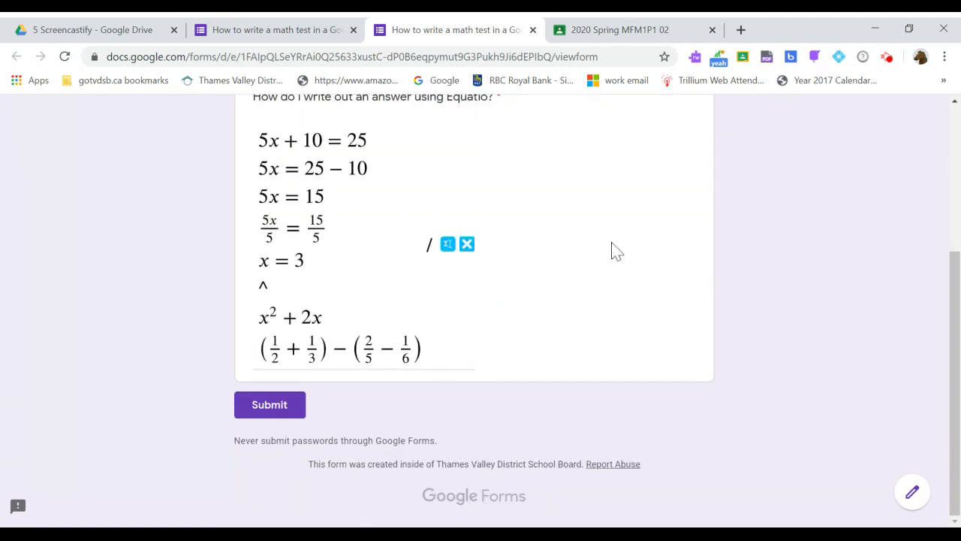